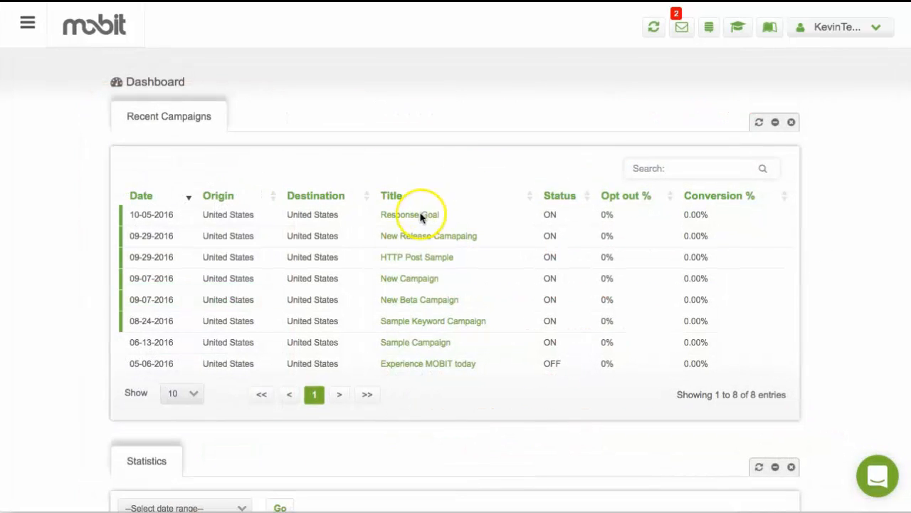
- Open the Response Goal campaign and review the opt-in and confirmation texts of its first message
click(421, 217)
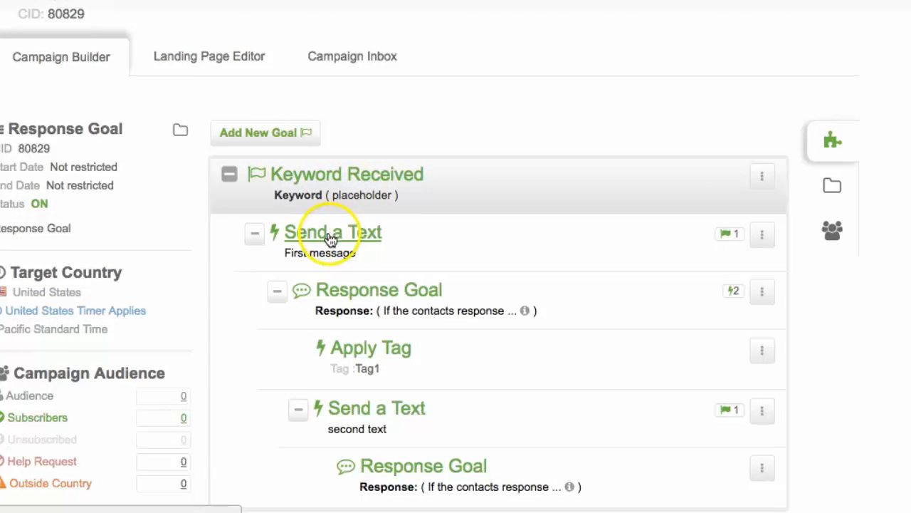
click(329, 235)
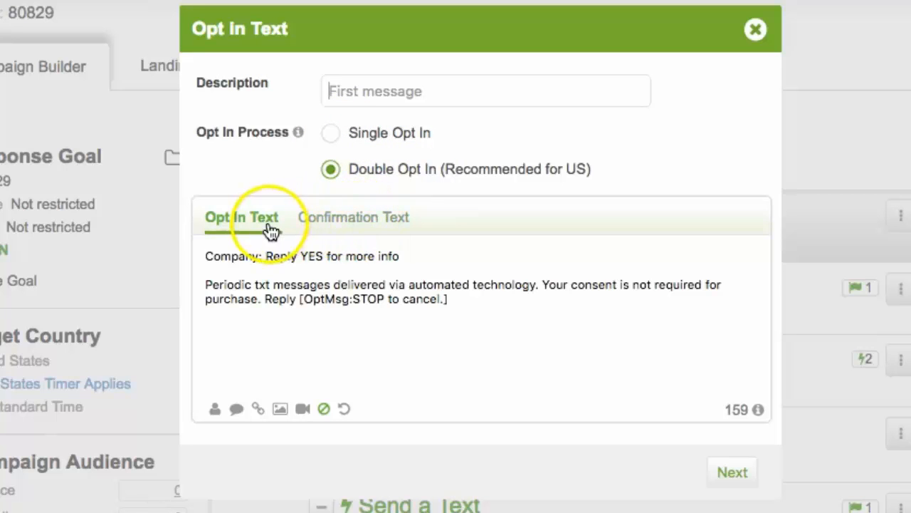
click(349, 226)
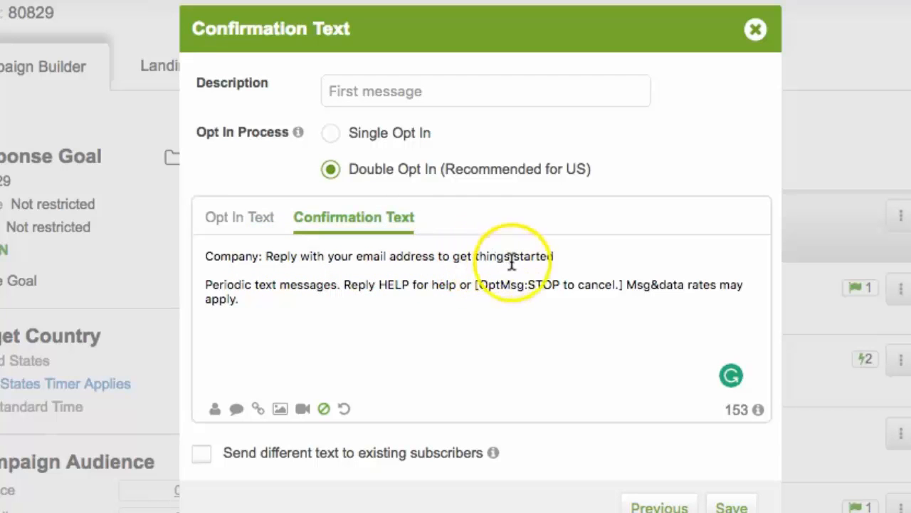
click(731, 507)
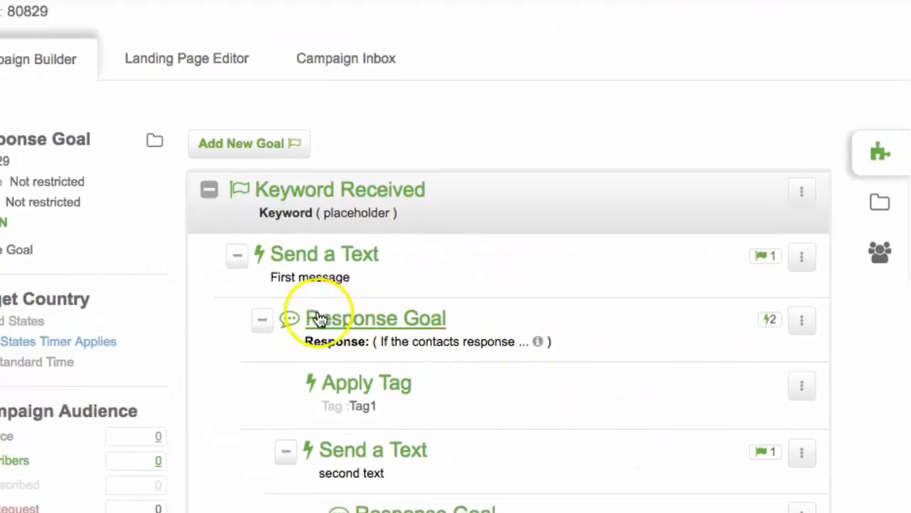
- Review the first message's action options and the settings and available response rules of its Response Goal, and save the goal
click(800, 260)
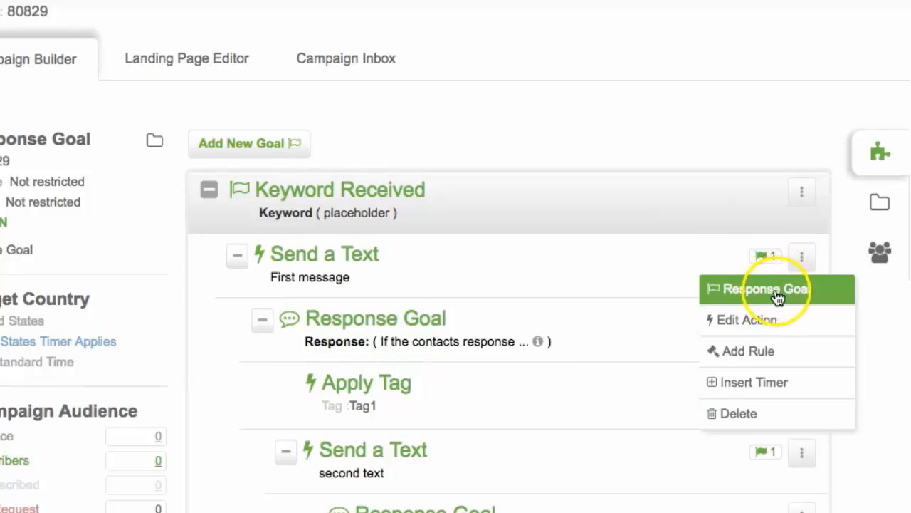
click(612, 332)
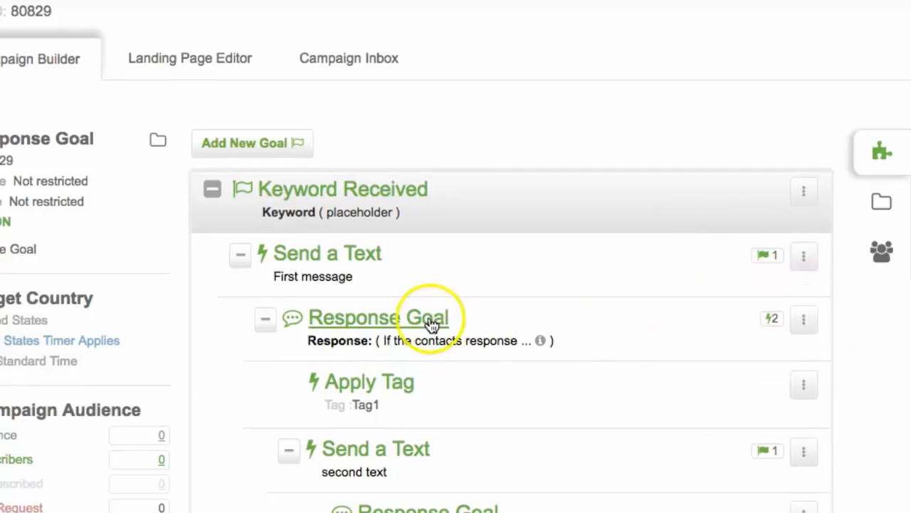
click(427, 320)
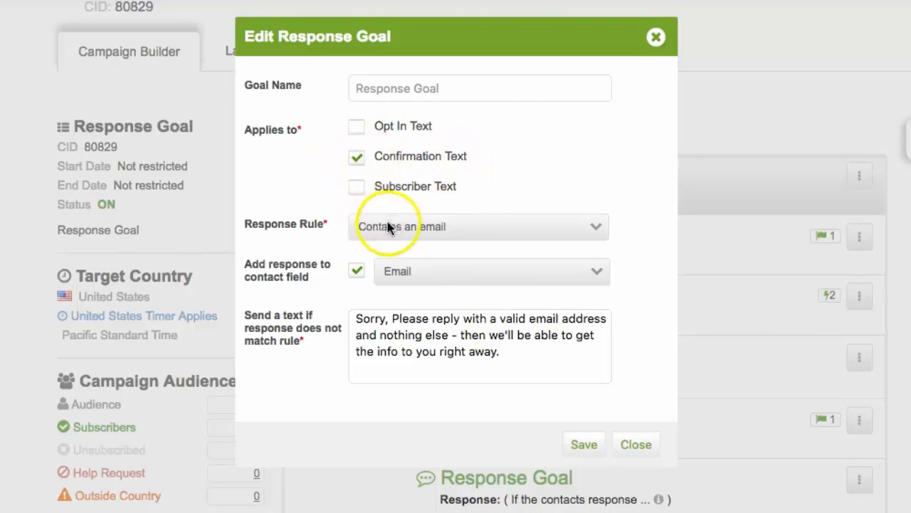
click(456, 229)
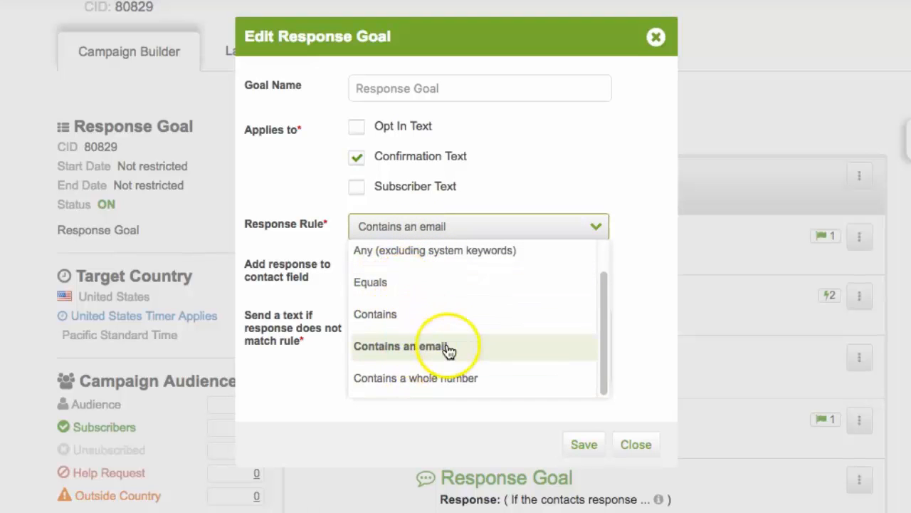
scroll(451, 360, down, 1)
scroll(485, 347, up, 1)
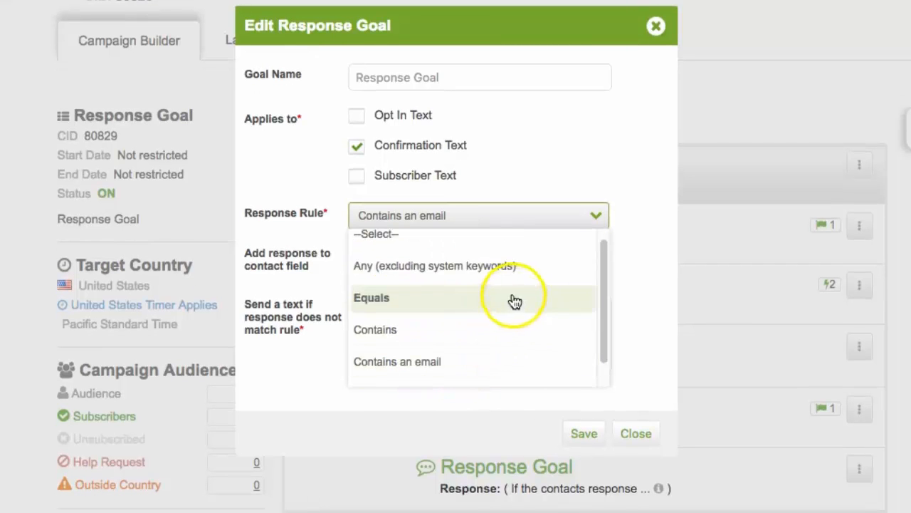
scroll(455, 285, up, 1)
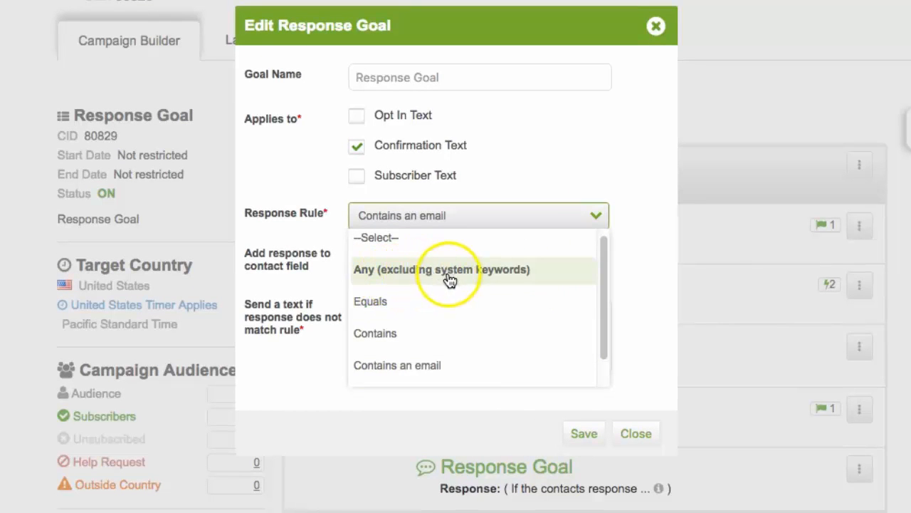
click(643, 225)
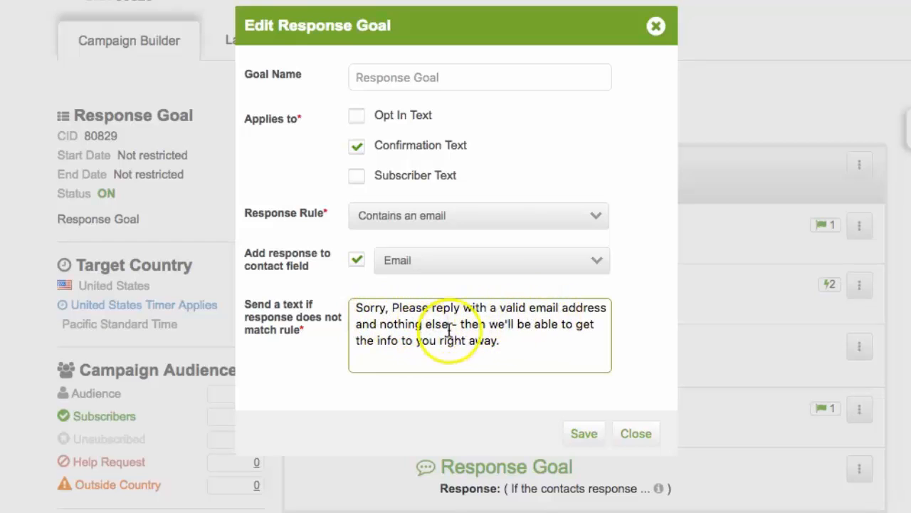
click(582, 435)
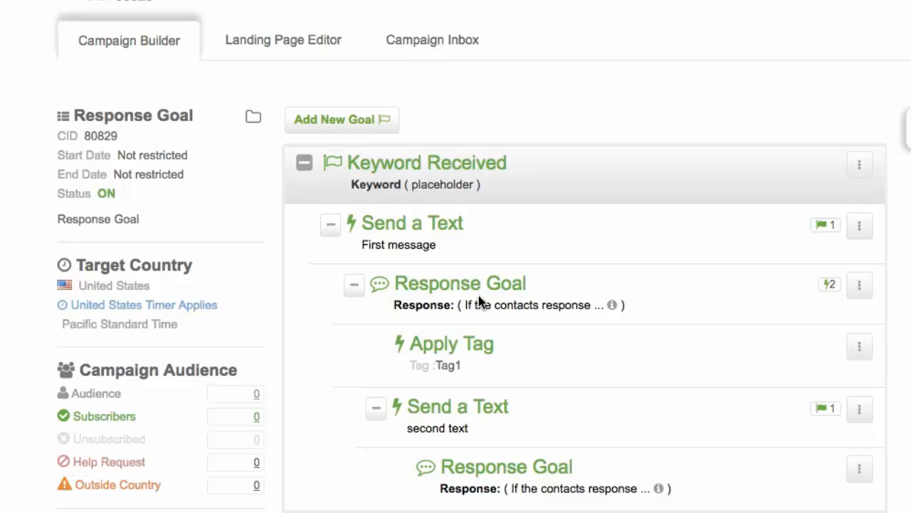
- Review the Apply Tag action and the subscriber text of the second message, and leave without saving
click(484, 347)
click(483, 413)
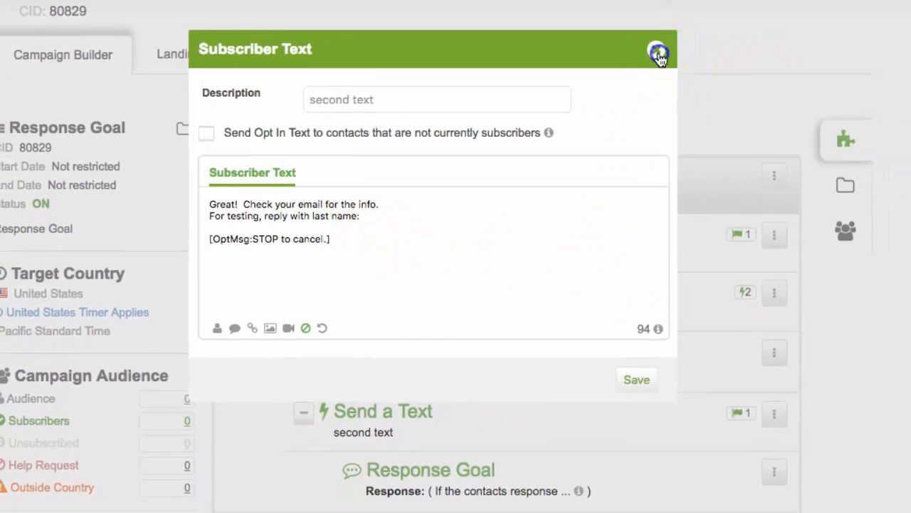
click(655, 51)
- In the Response Goal under the second text, select LastName as the contact field for the response and save the goal
scroll(451, 475, down, 2)
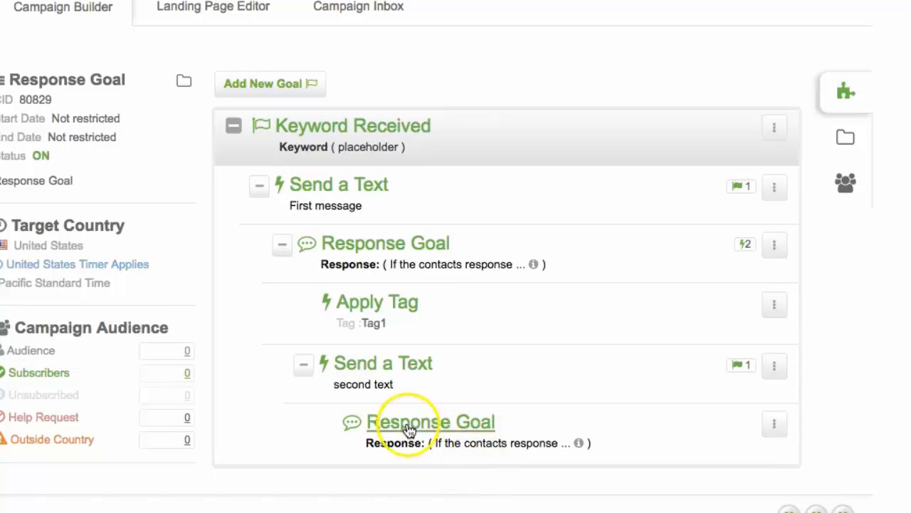
click(441, 427)
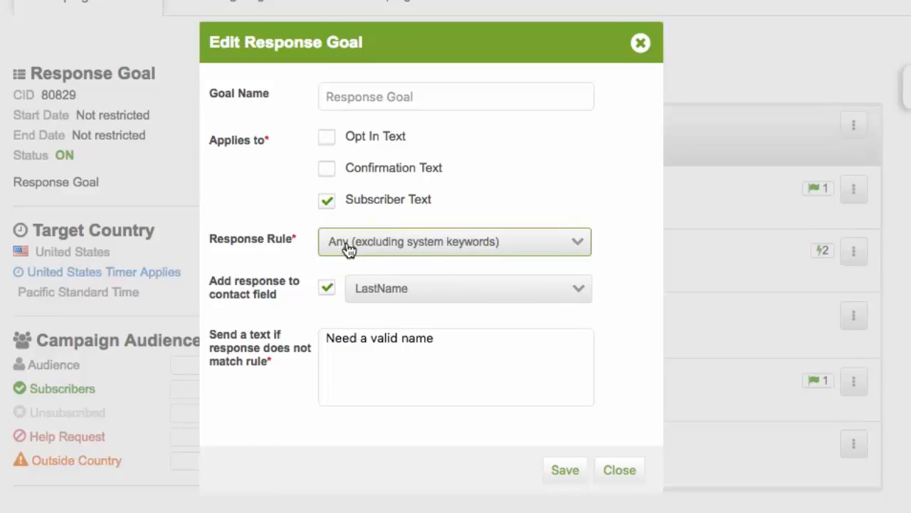
click(387, 288)
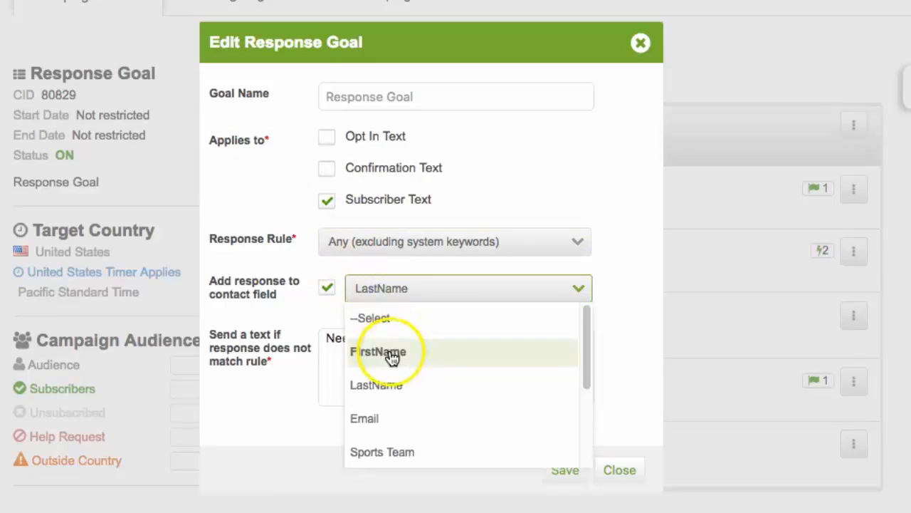
click(396, 397)
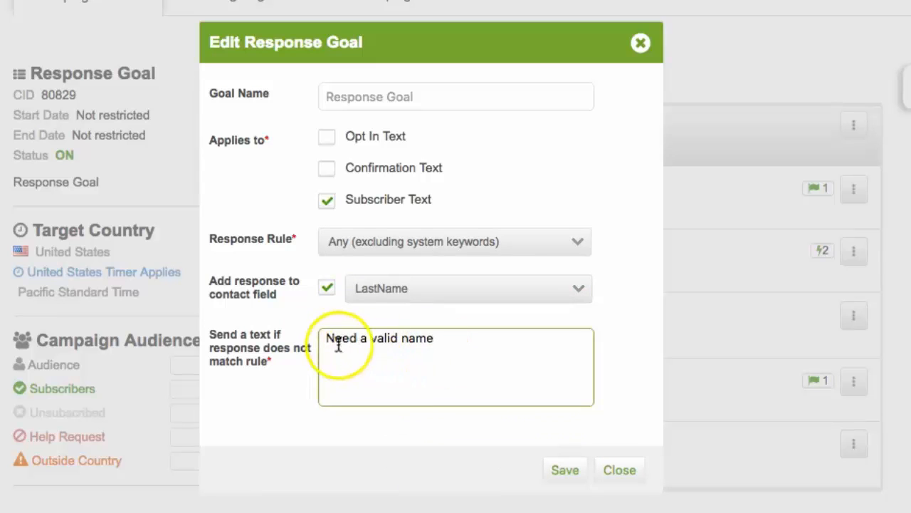
click(565, 473)
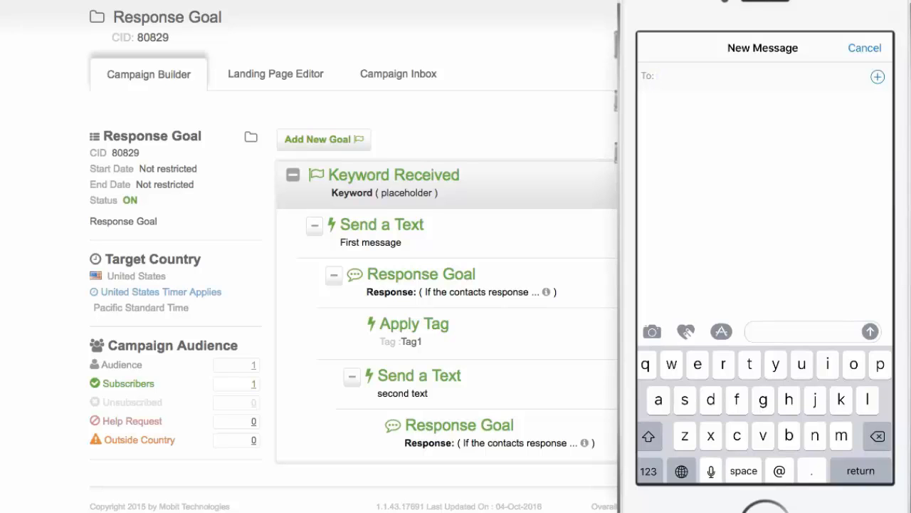
- In the phone's messaging app, send the keyword Placeholder to 72000 and answer the opt-in text with Yes
text(72000)
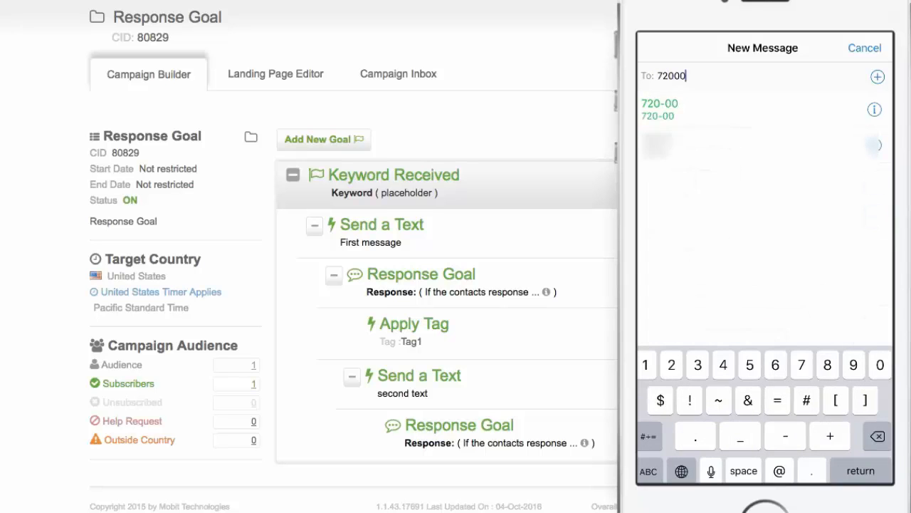
key(Return)
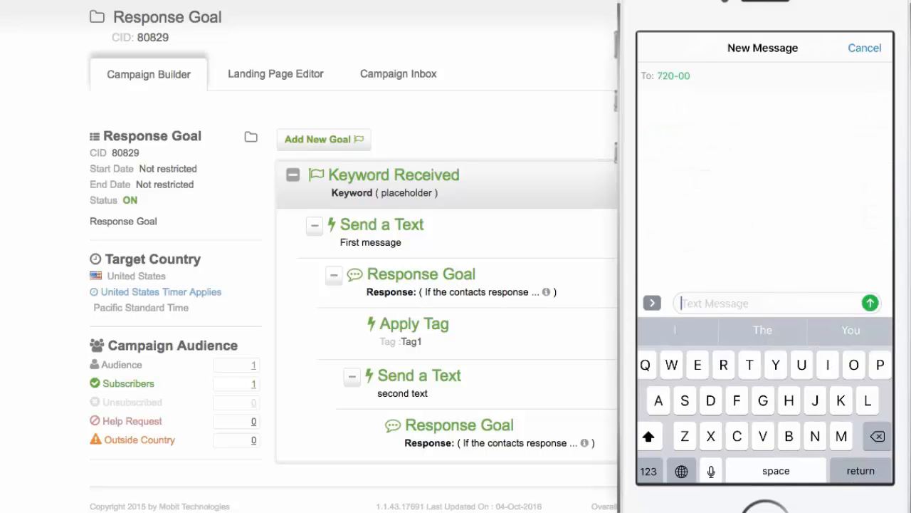
text(Placeholder)
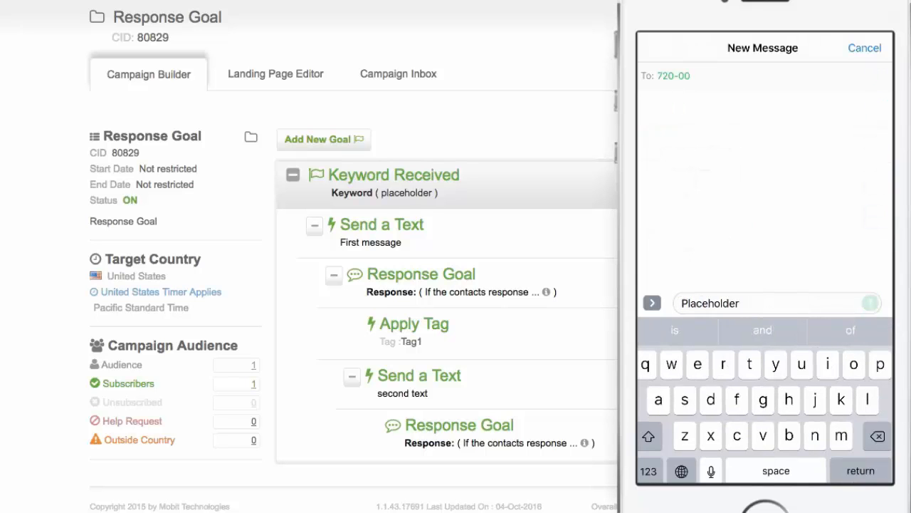
key(Return)
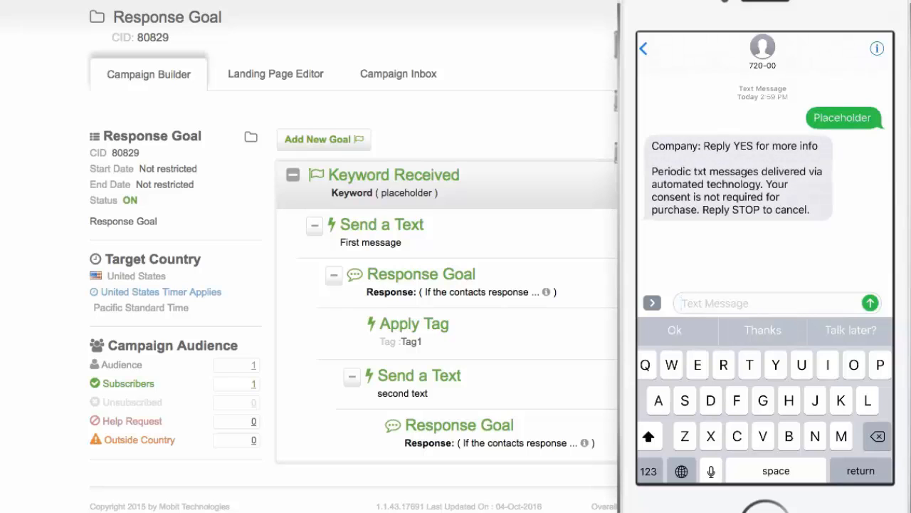
text(Yes)
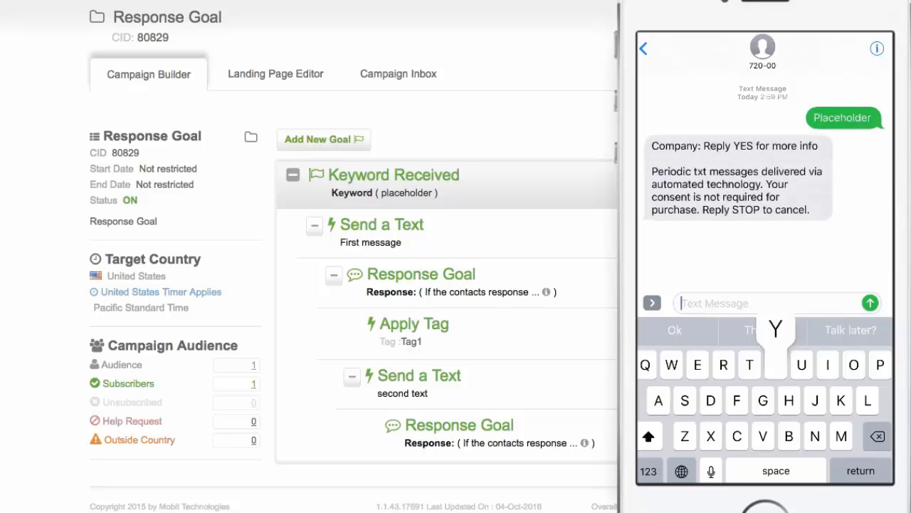
key(Return)
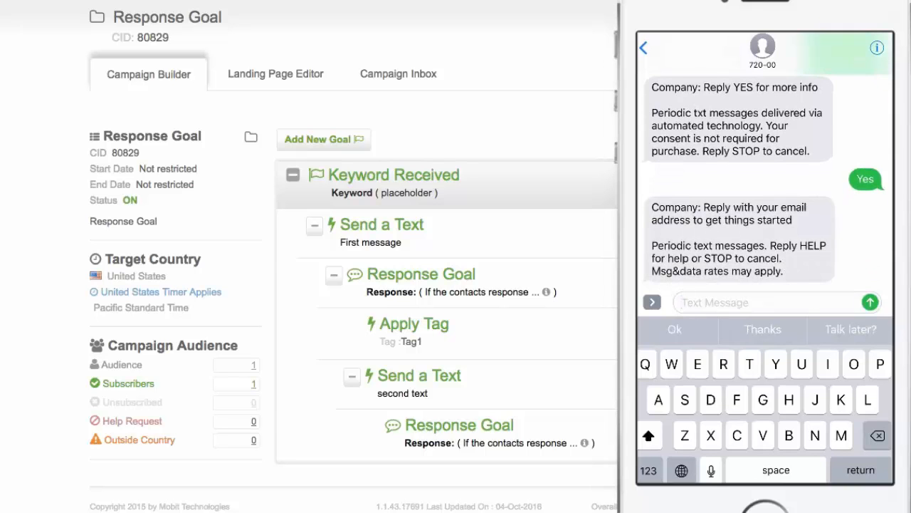
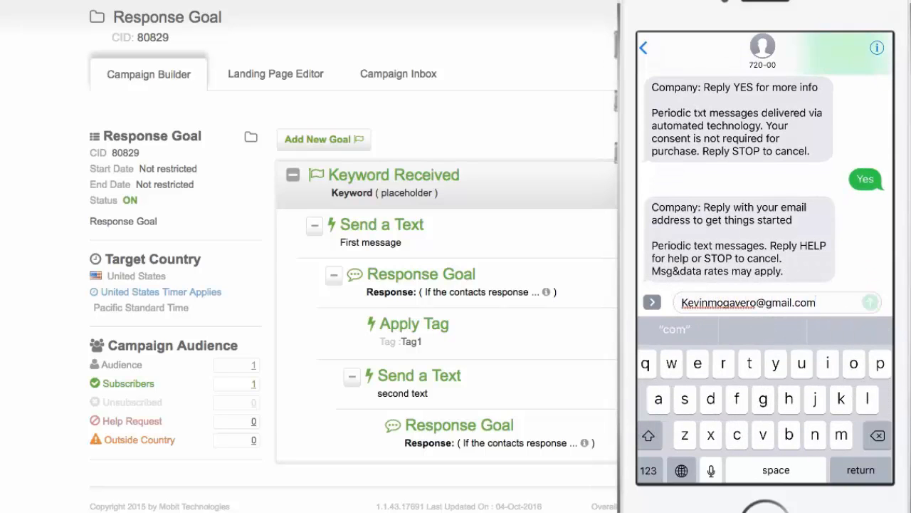
- Reply to the confirmation text with the contact's email address and to the following text with the contact's last name
key(Return)
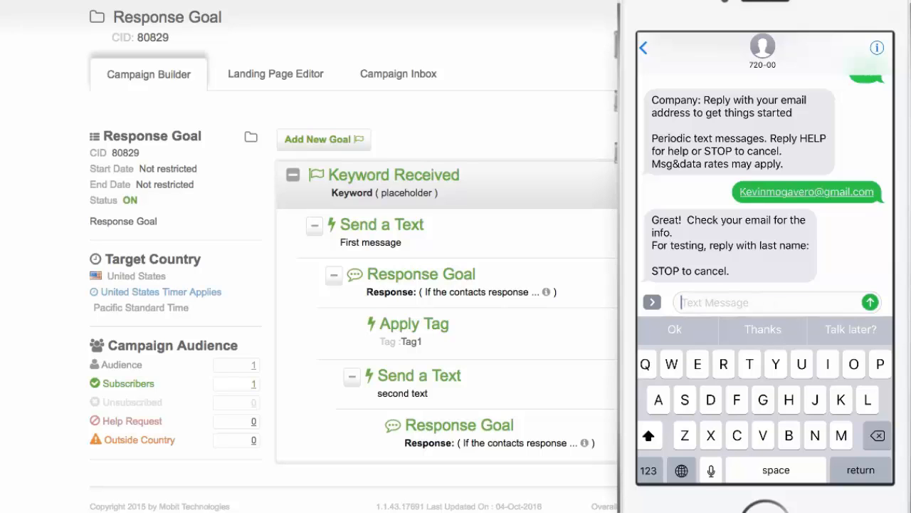
text(Mogavero)
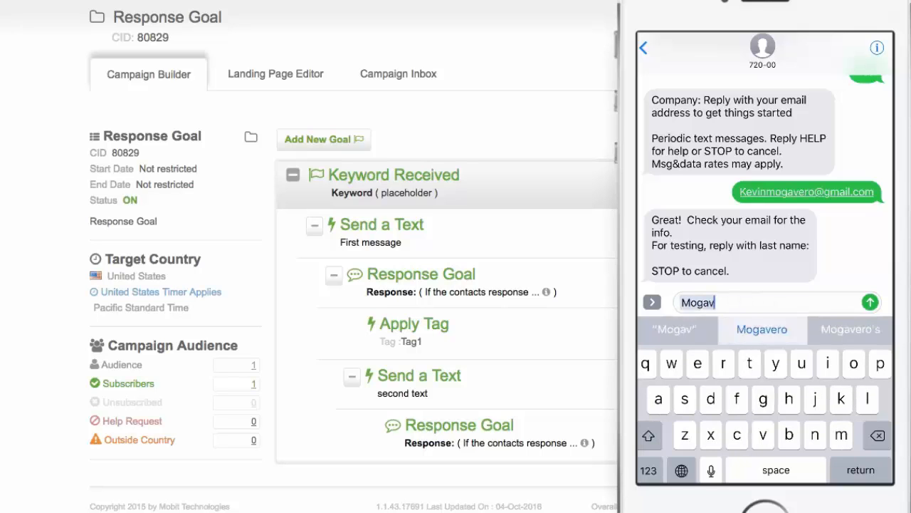
key(Return)
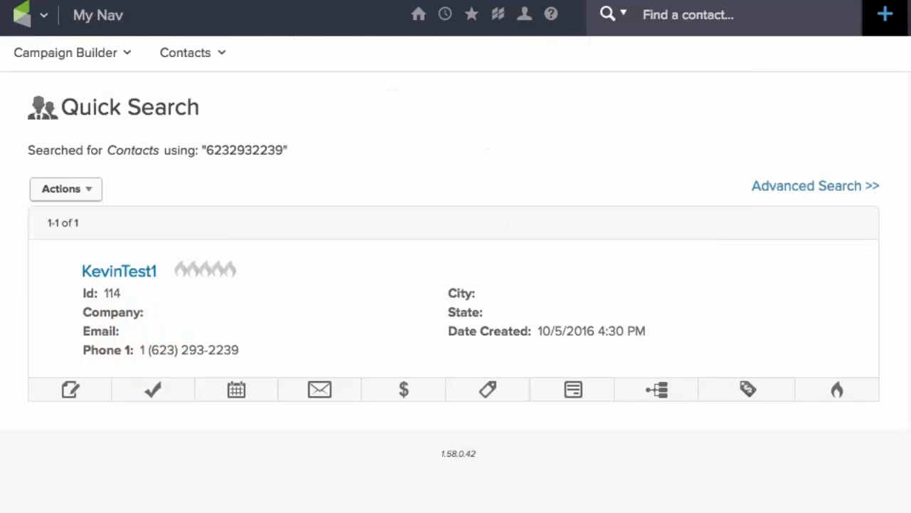
- Switch to the CRM's contact search results for KevinTest1 and reload them to check the contact's fields
key(super+r)
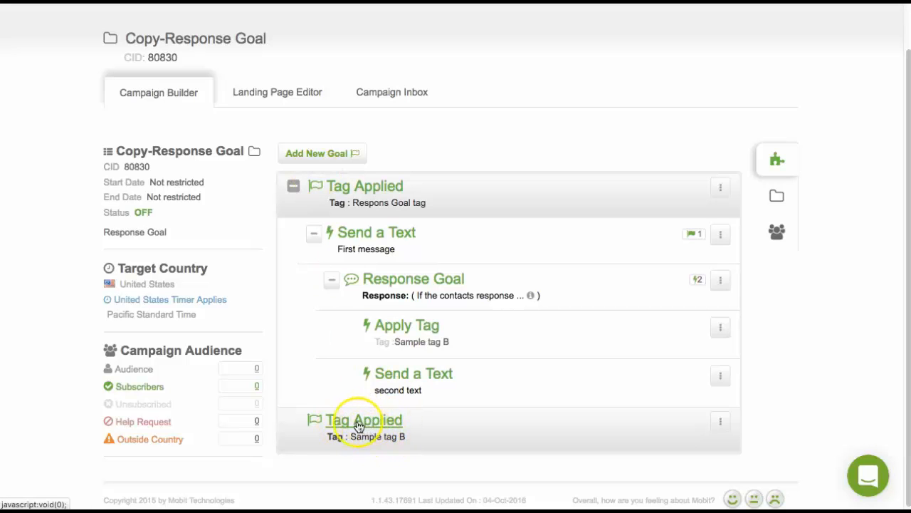
- Open the settings of the Tag Applied goal for Sample tag B in the Copy-Response Goal campaign
click(368, 425)
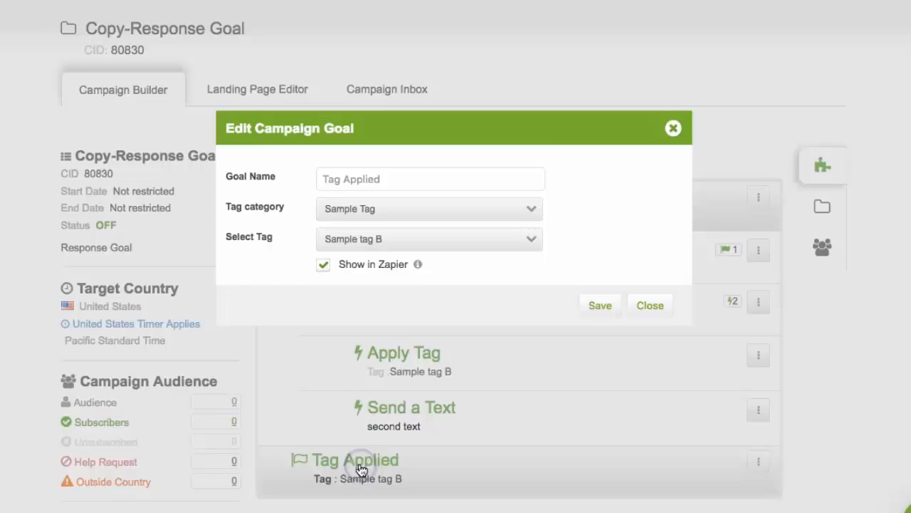